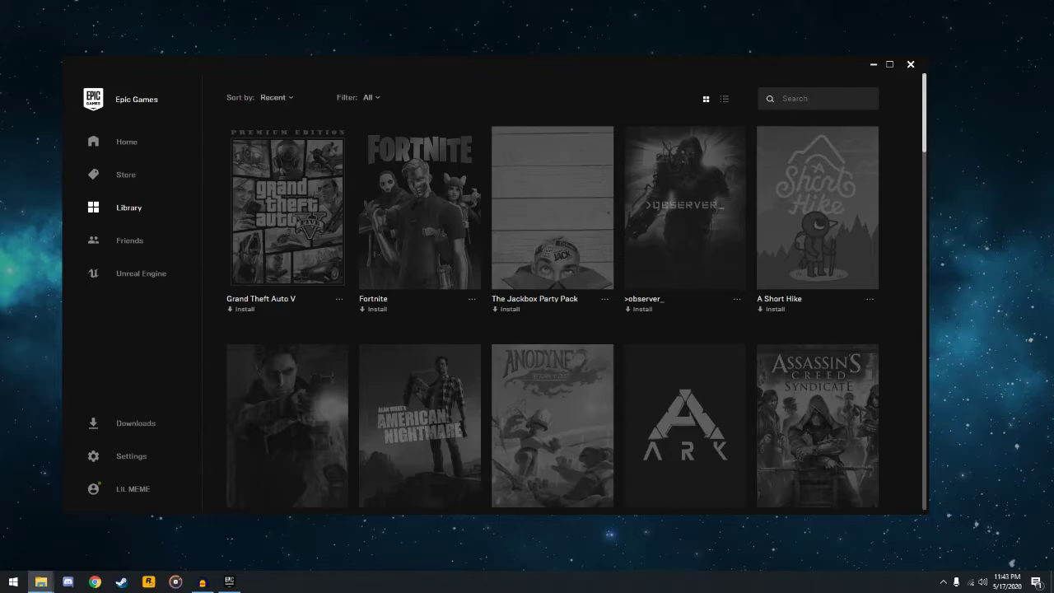
Go to C:\Program Files\Rockstar Games and delete the old GTA V EPIC GAMES folder.
click(40, 581)
mouse_move(988, 148)
mouse_down()
mouse_move(682, 158)
mouse_move(528, 93)
mouse_up()
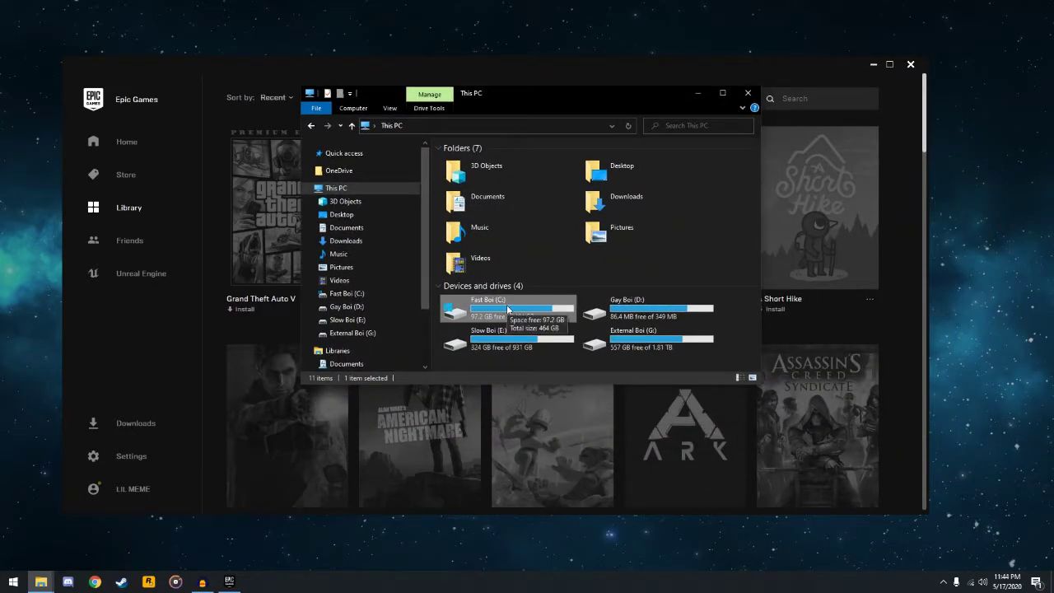
click(475, 125)
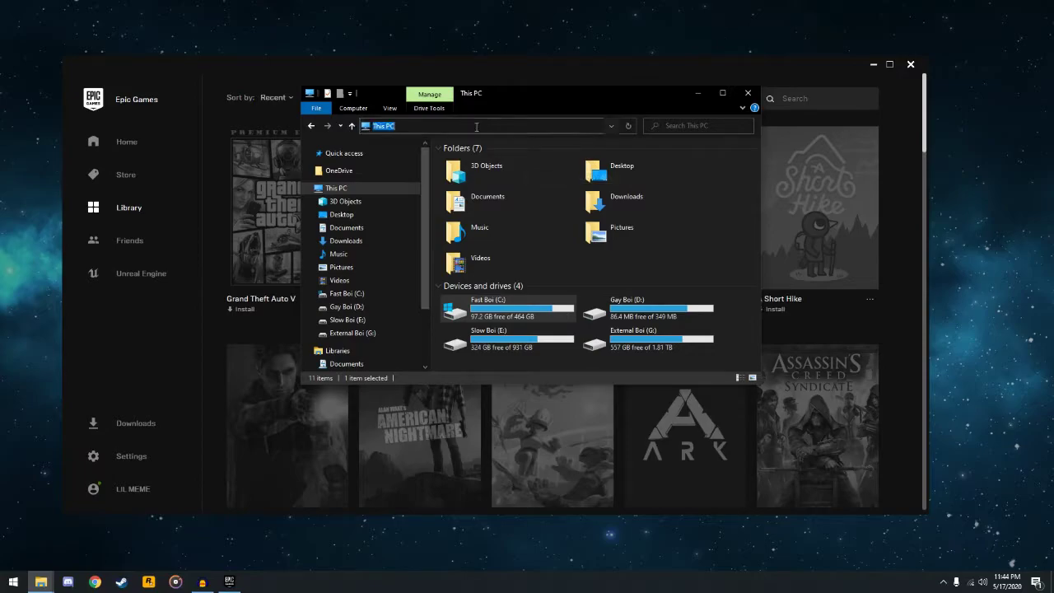
right_click(483, 130)
click(519, 173)
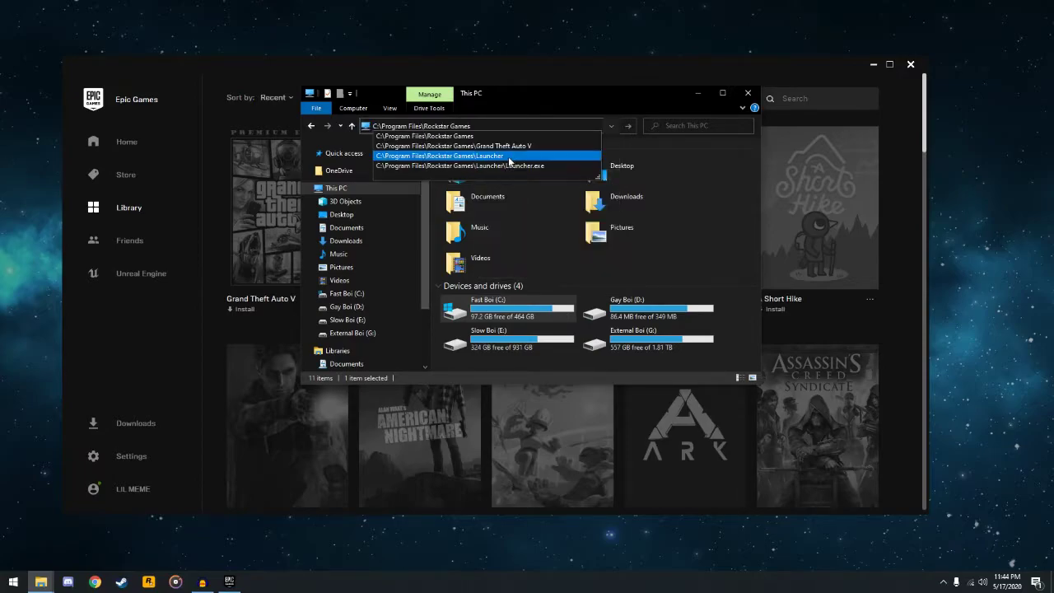
key(Return)
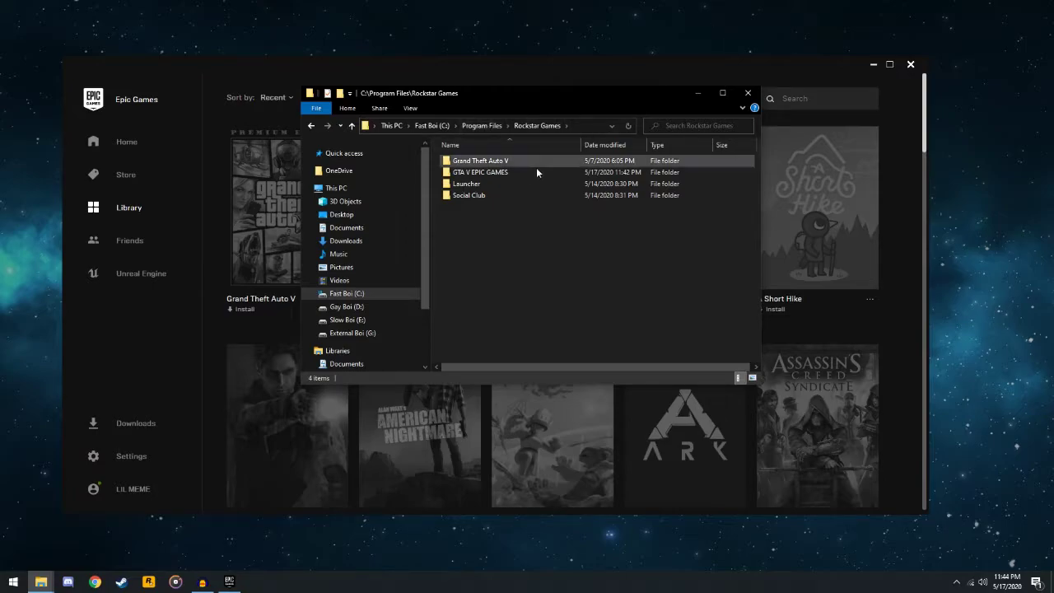
right_click(529, 173)
click(563, 366)
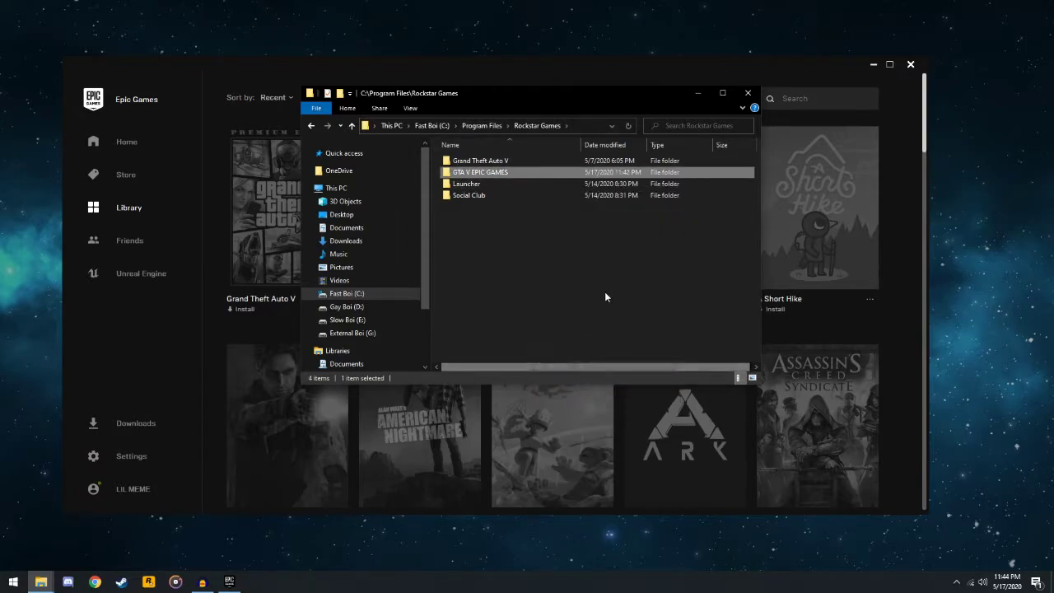
Create a new folder named GTAV EPIC GAMES there and close File Explorer.
right_click(543, 202)
mouse_move(592, 323)
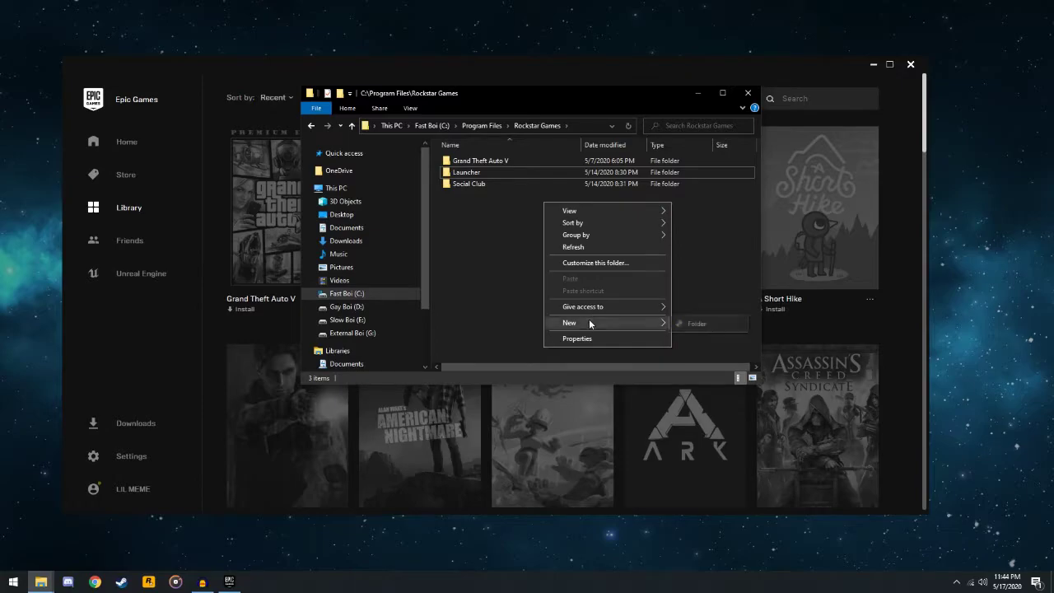
click(696, 324)
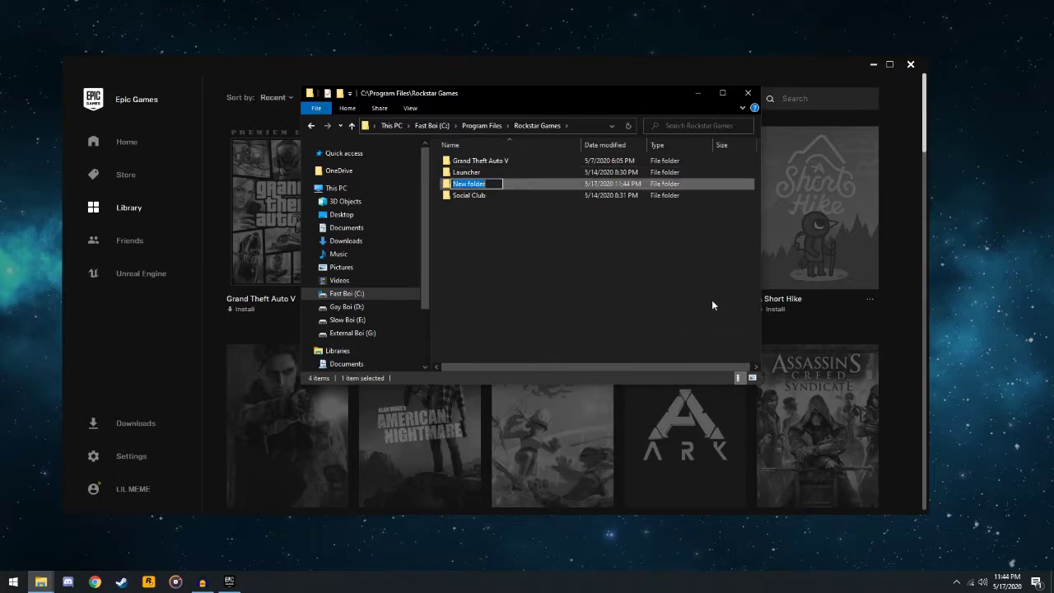
text(GTAV EP)
text(IC GAMES)
key(Return)
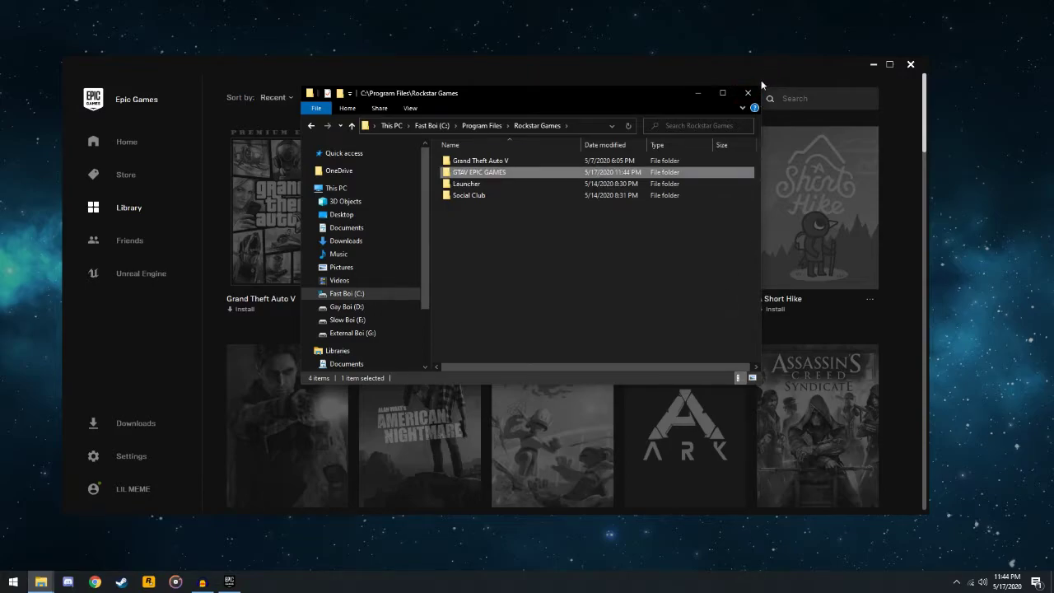
key(alt+F4)
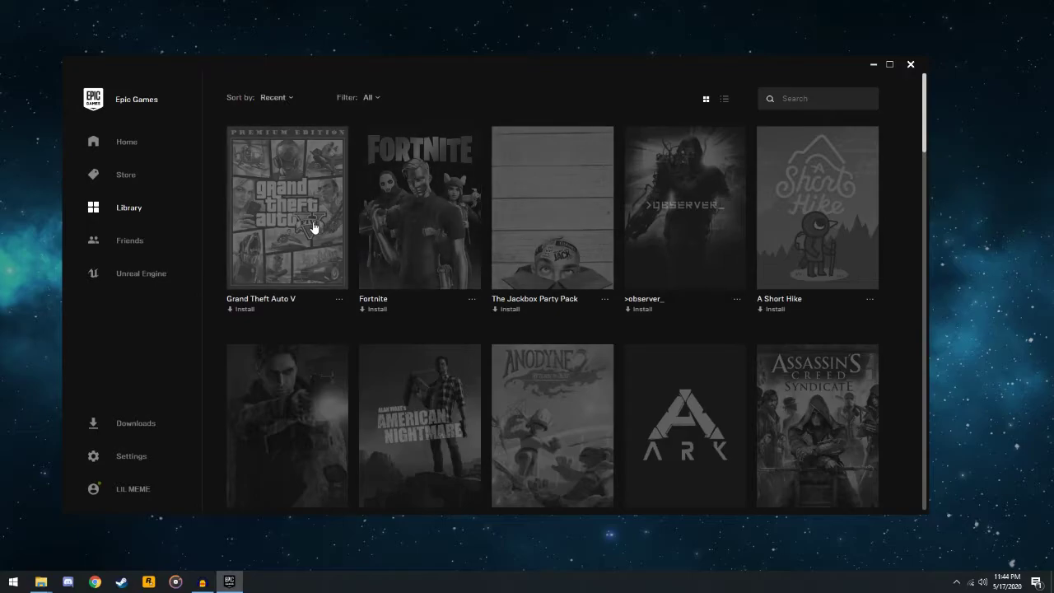
Begin the GTA V install and copy the GTAV EPIC GAMES folder path from Explorer.
click(315, 217)
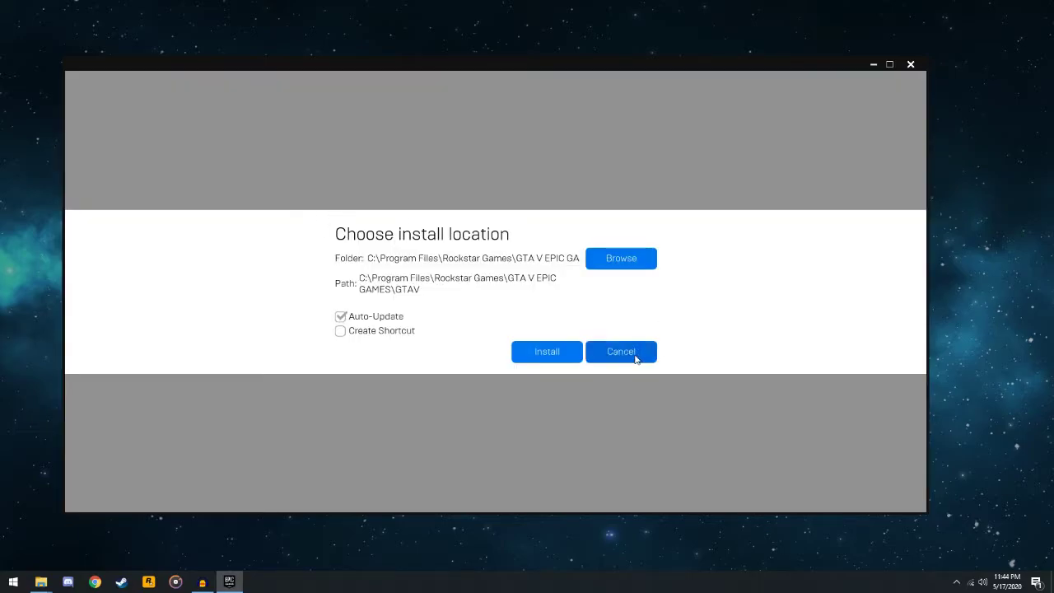
click(635, 354)
click(292, 210)
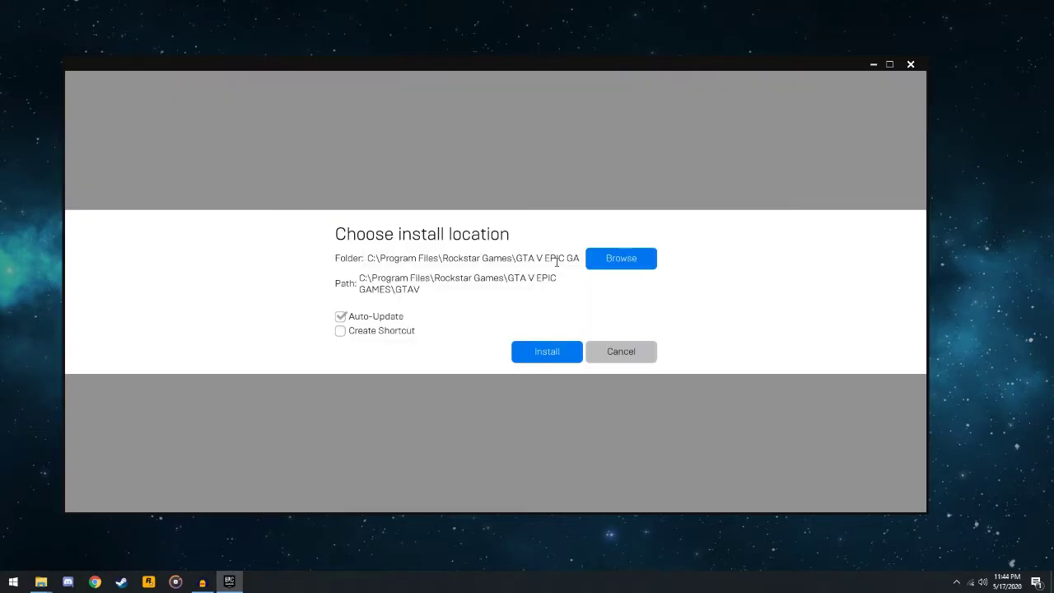
key(alt+Tab)
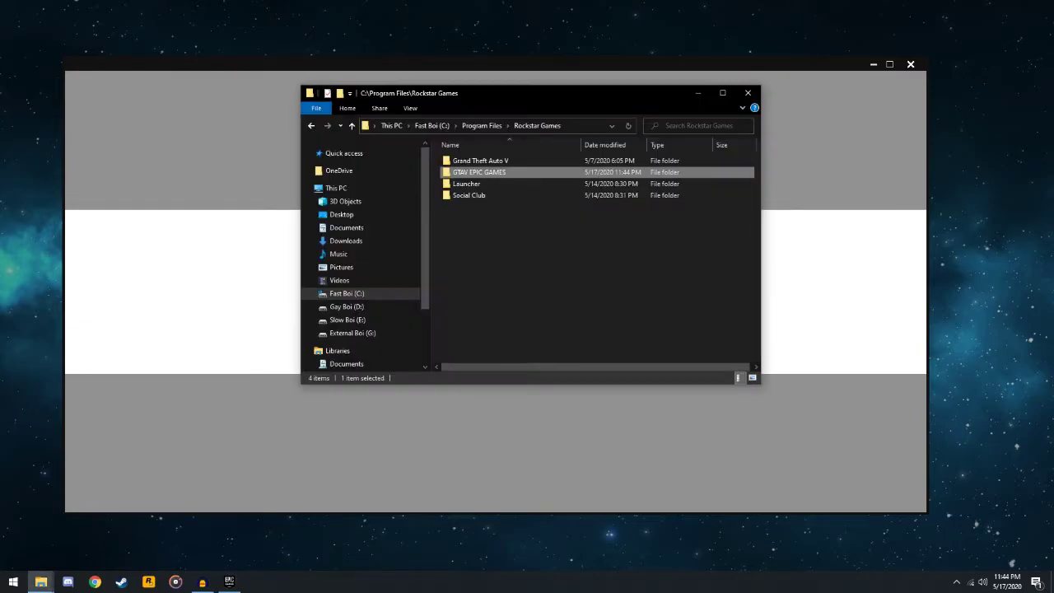
double_click(534, 173)
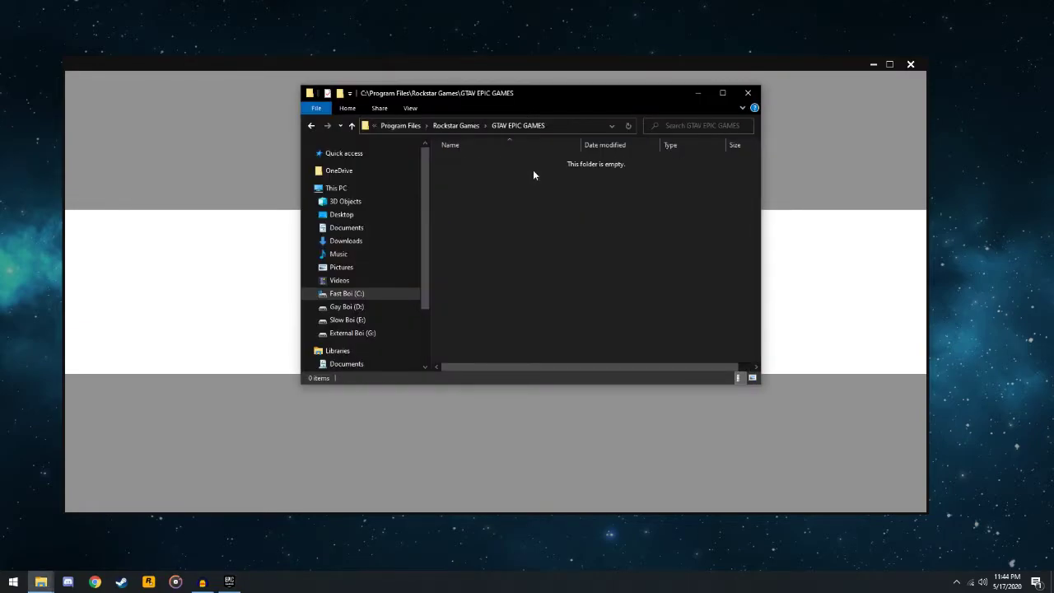
click(554, 127)
right_click(555, 131)
click(607, 172)
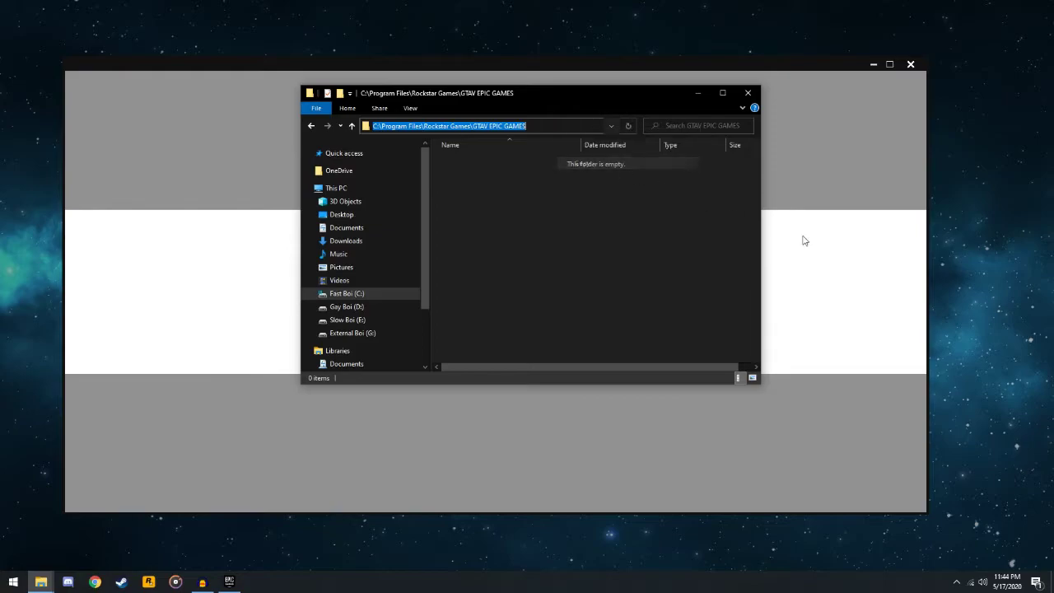
Set the install folder to C:\Program Files\Rockstar Games\GTAV EPIC GAMES and start installing.
click(804, 241)
double_click(535, 257)
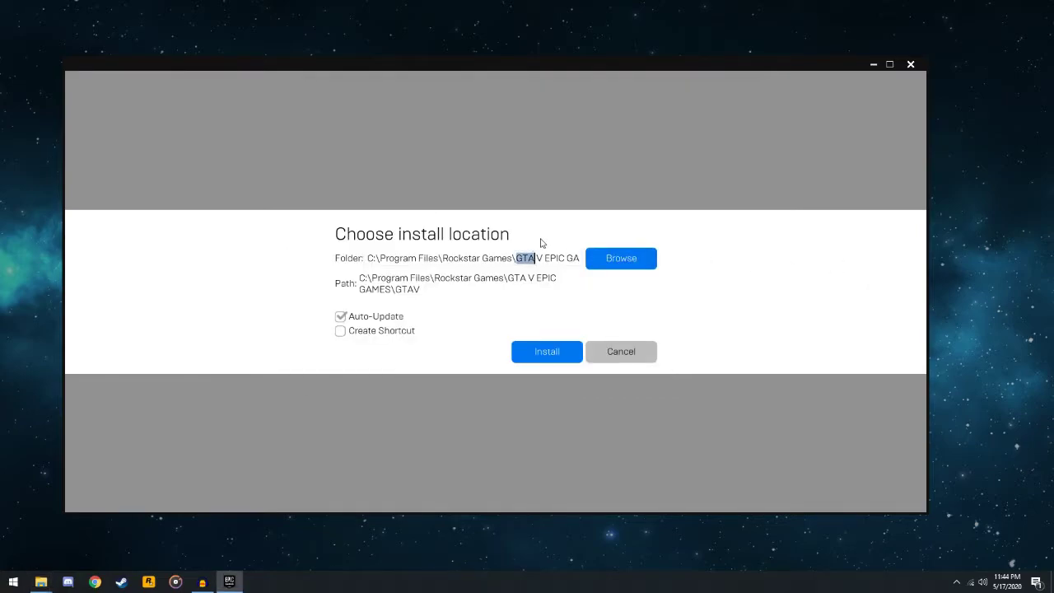
key(ctrl+a)
key(ctrl+v)
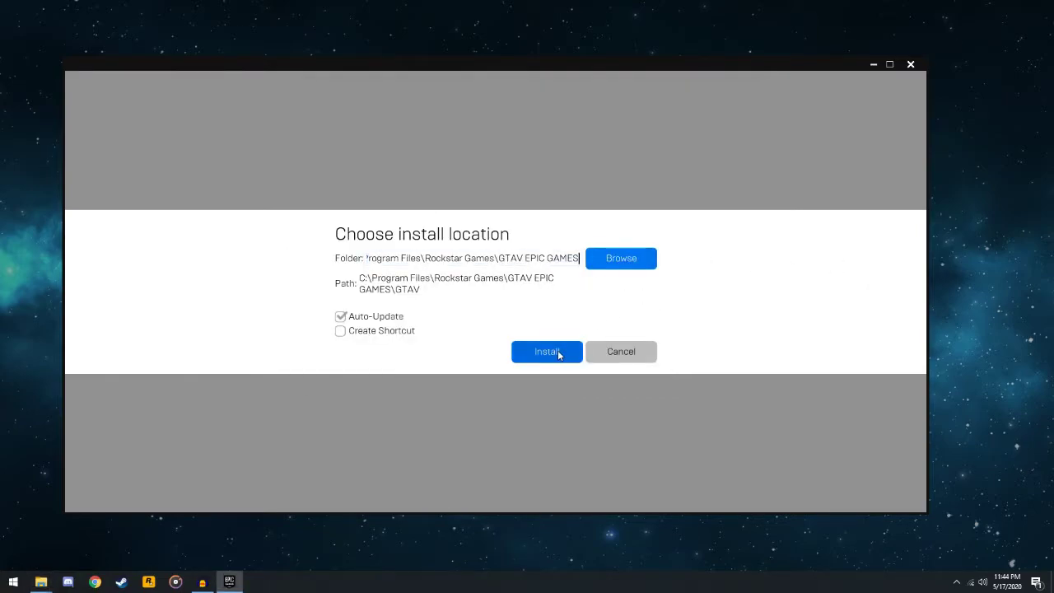
click(564, 354)
Approve the admin prompt, then pause and cancel the GTA V download in Downloads.
click(435, 366)
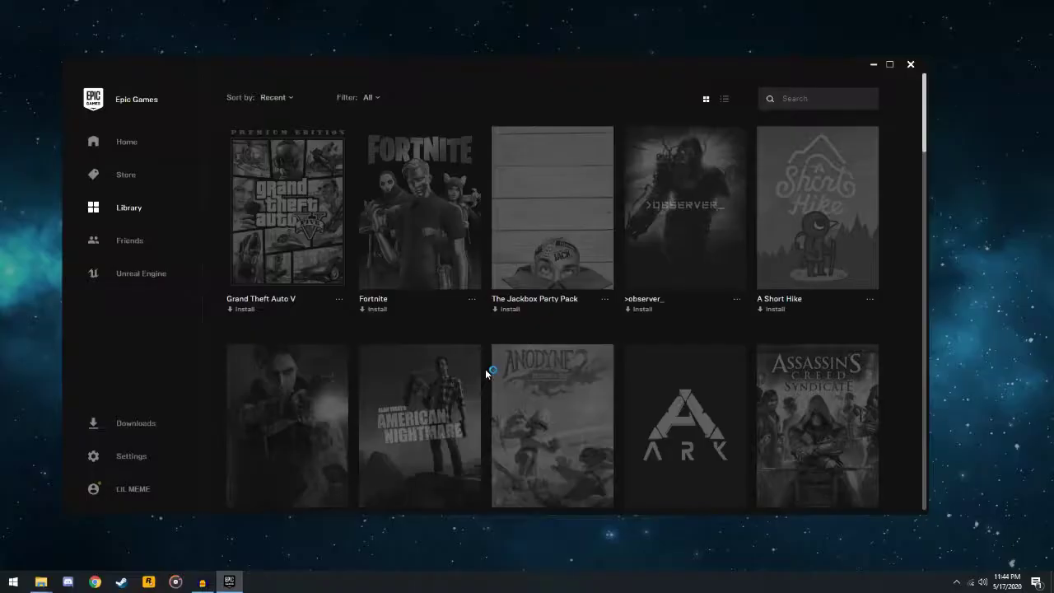
click(138, 424)
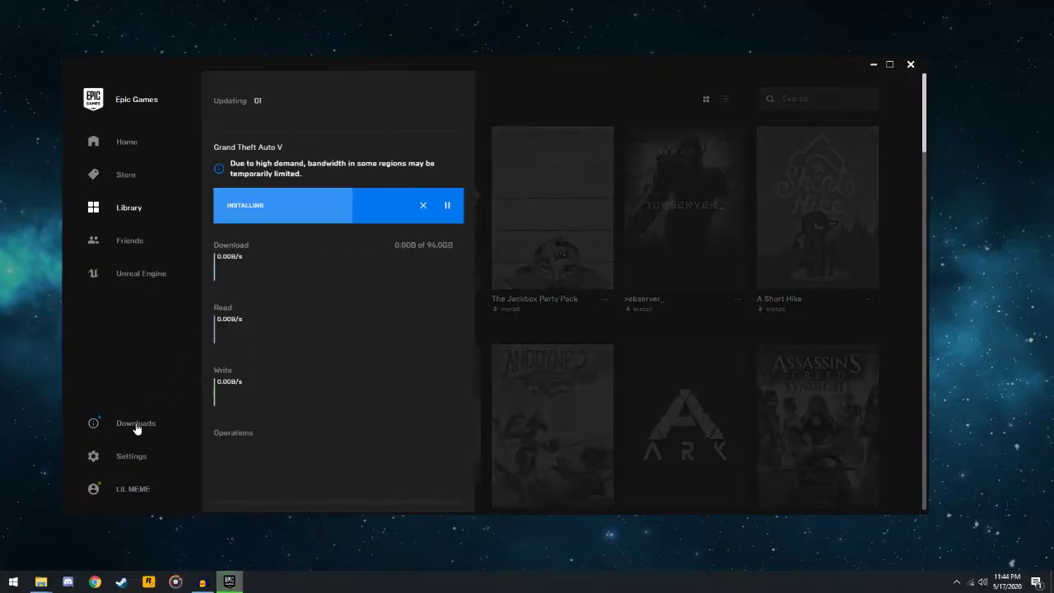
click(444, 206)
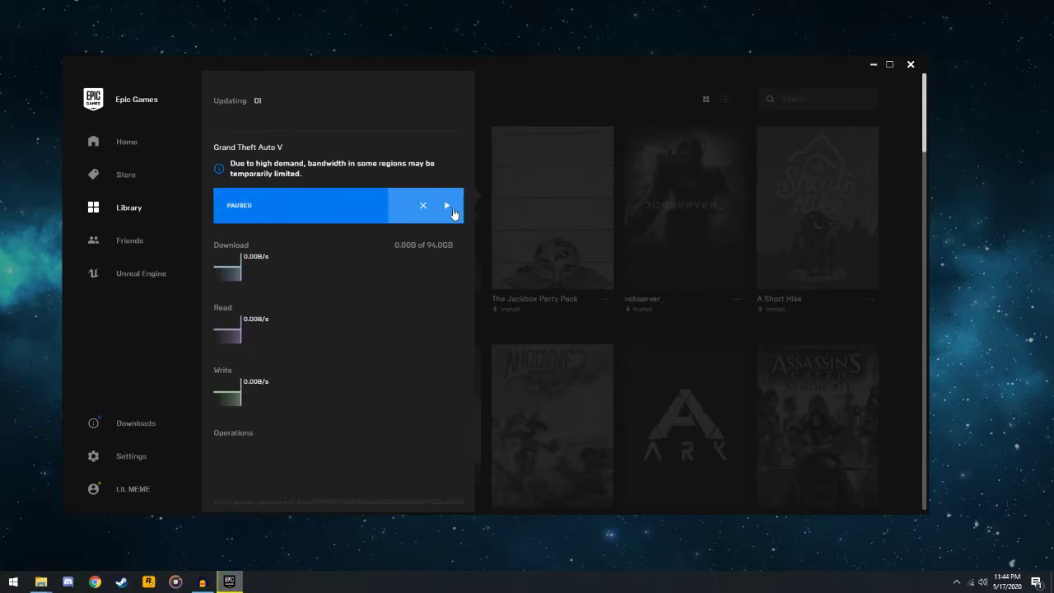
click(423, 205)
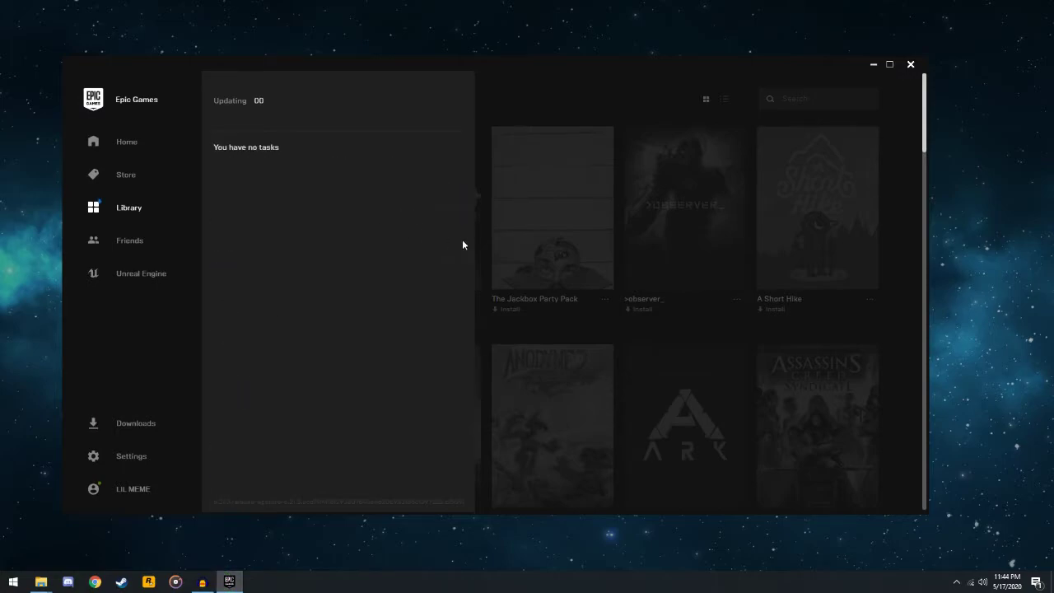
click(539, 234)
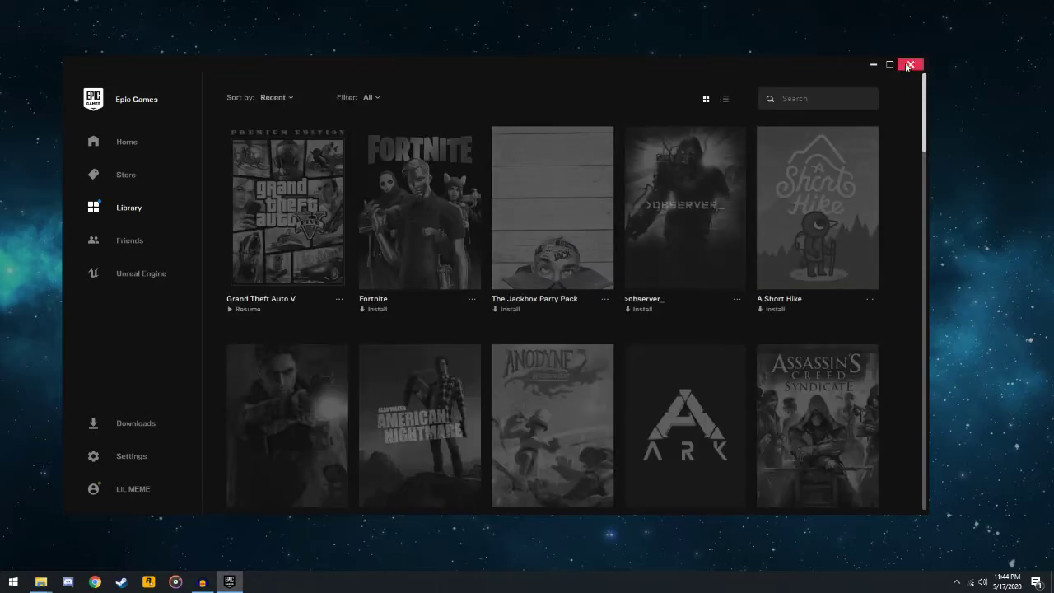
Close the Epic launcher and browse to GTAV EPIC GAMES\GTAV in File Explorer.
click(911, 65)
click(955, 581)
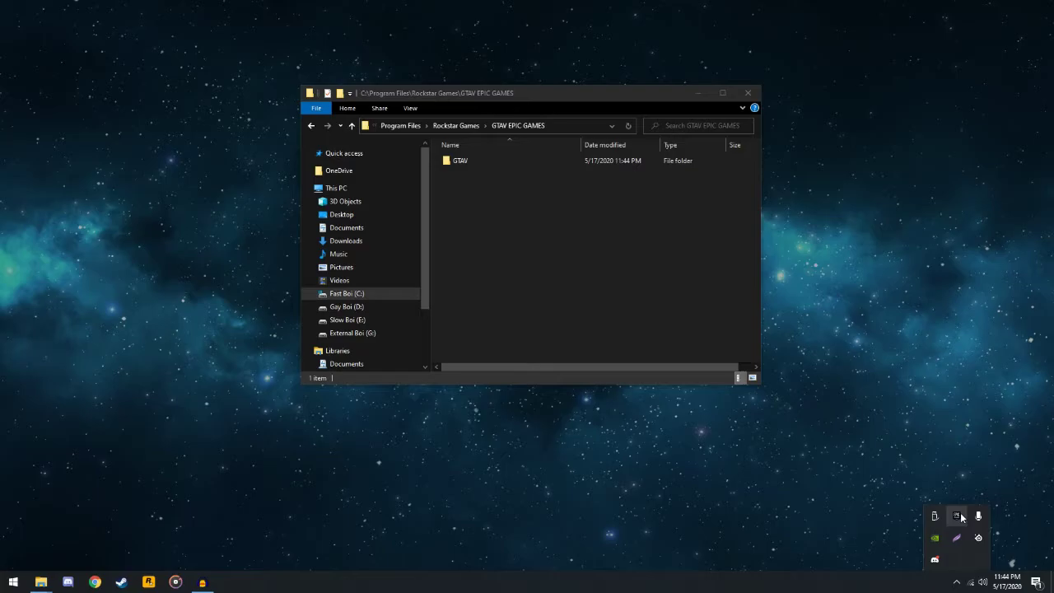
double_click(516, 169)
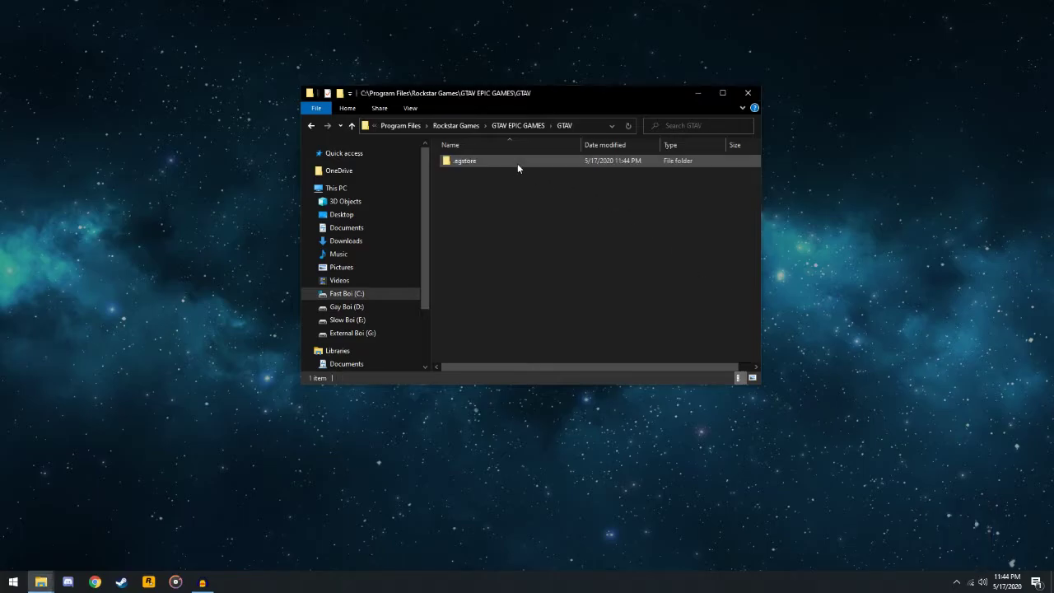
click(311, 126)
click(311, 126)
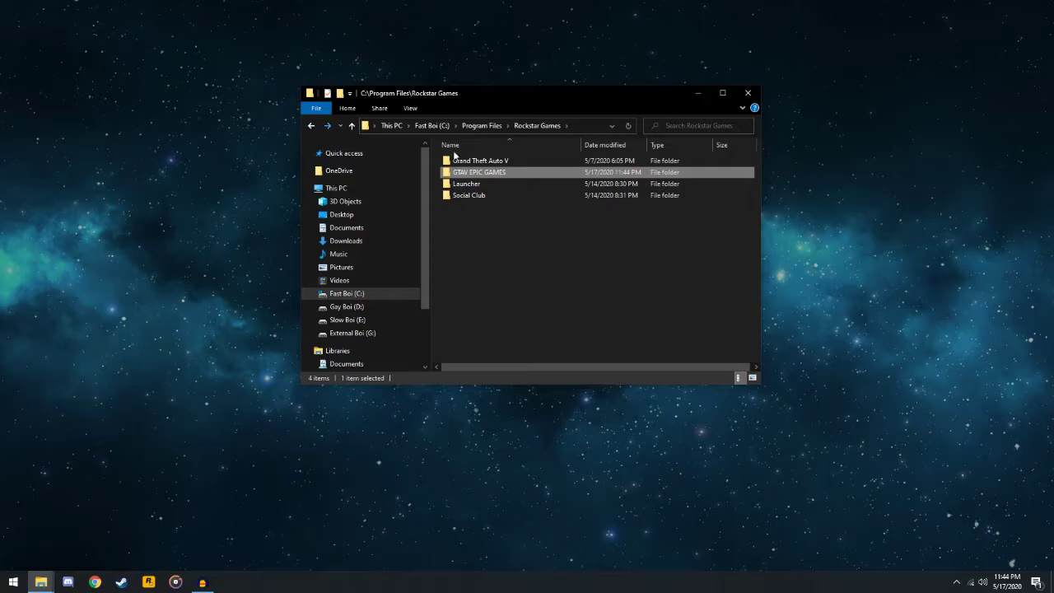
double_click(507, 173)
double_click(515, 161)
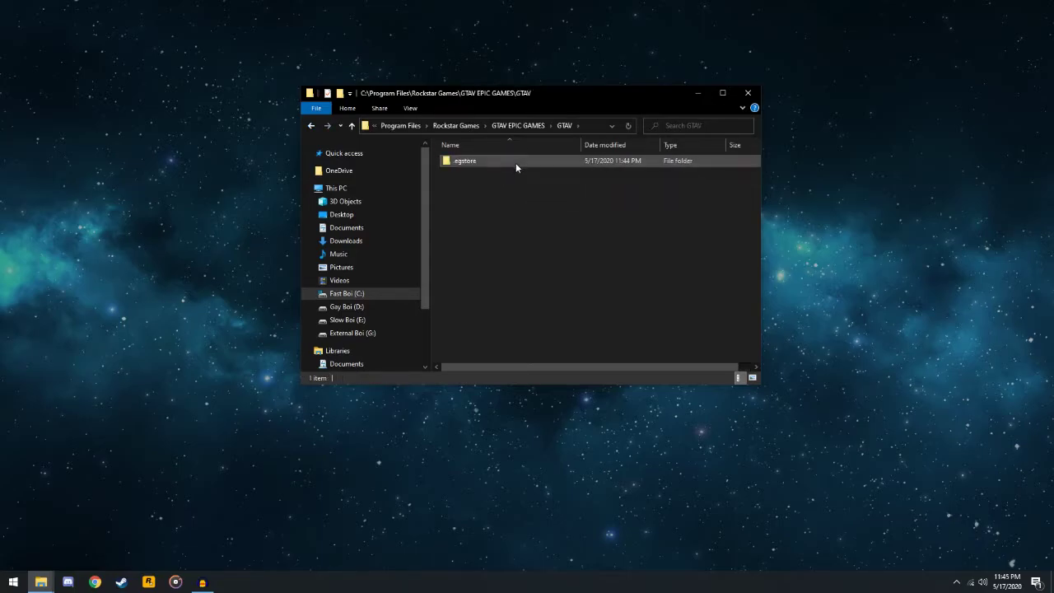
Delete the .egstore folder and return to Rockstar Games, selecting Grand Theft Auto V.
click(538, 165)
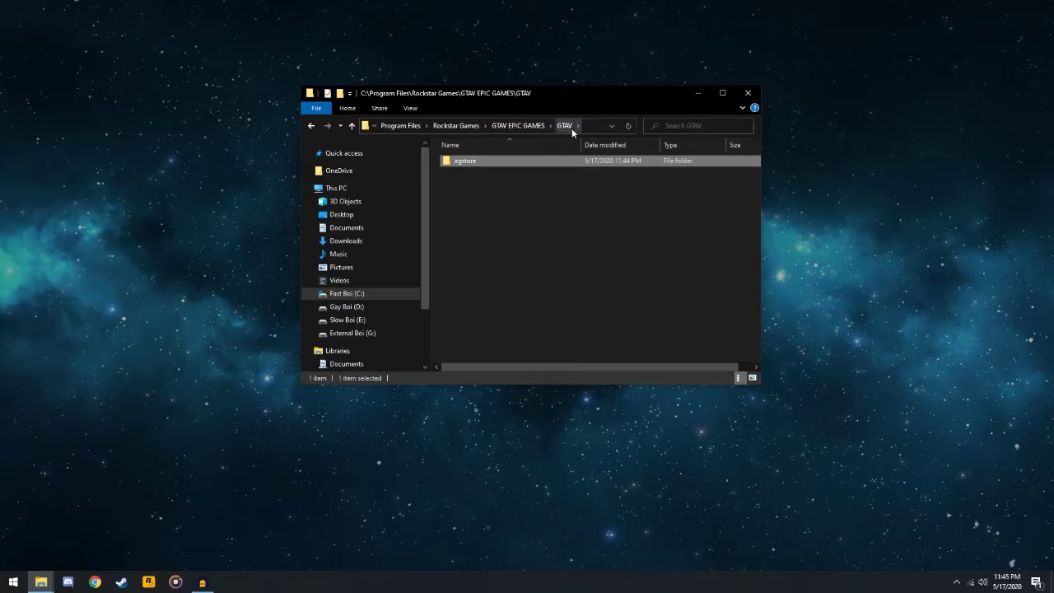
right_click(495, 162)
click(548, 354)
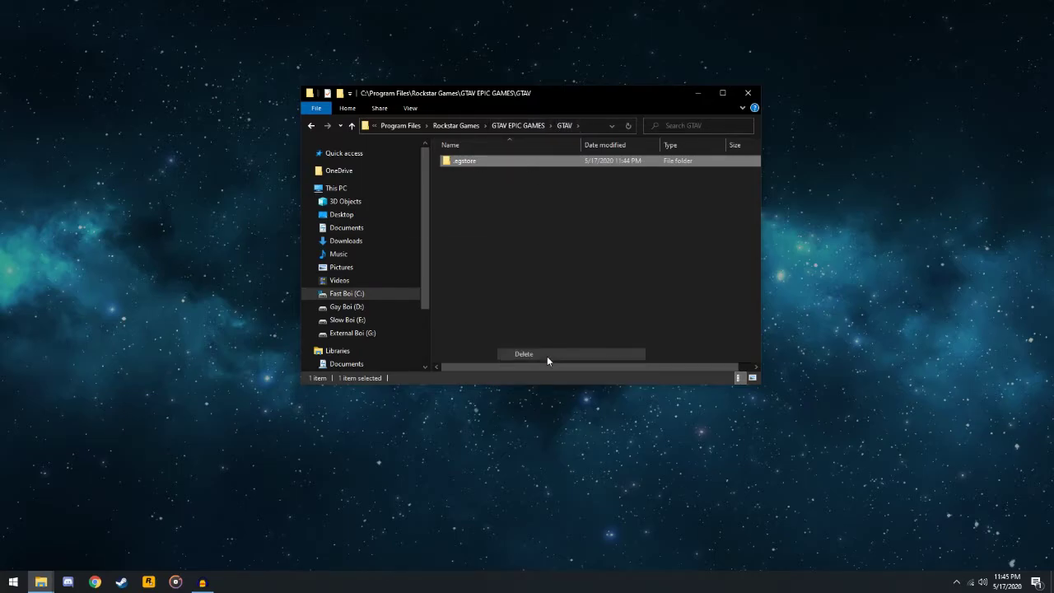
click(567, 336)
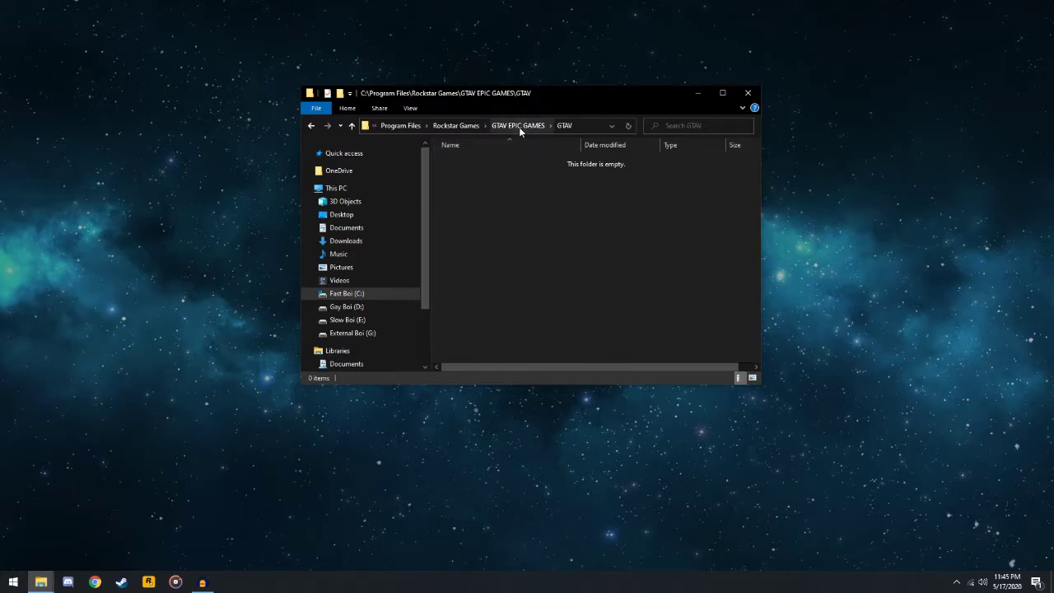
click(456, 125)
click(491, 162)
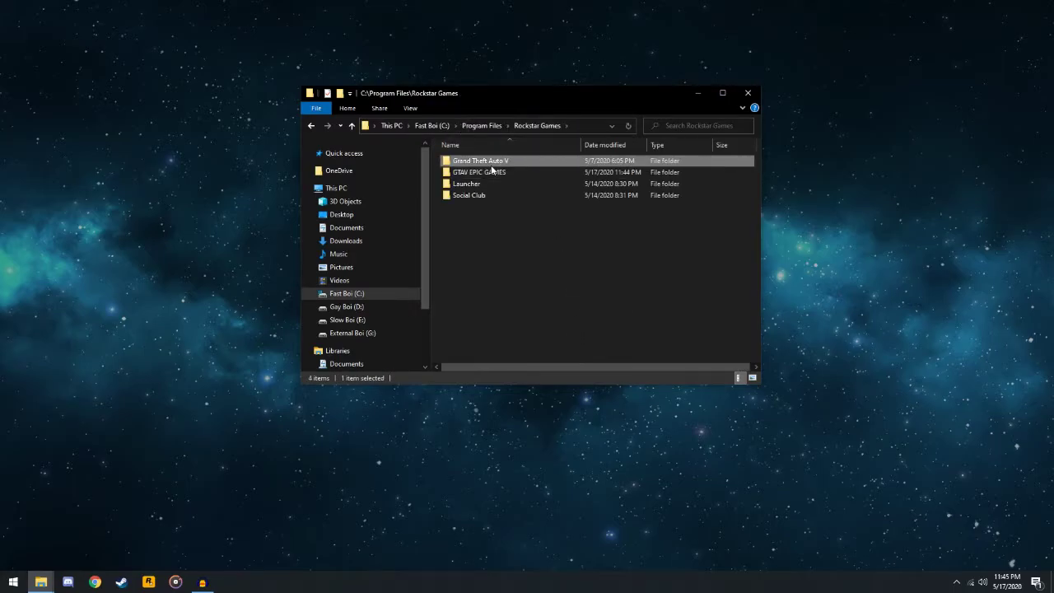
Copy all 43 items inside the Grand Theft Auto V folder, then go back to Rockstar Games.
double_click(491, 163)
click(575, 175)
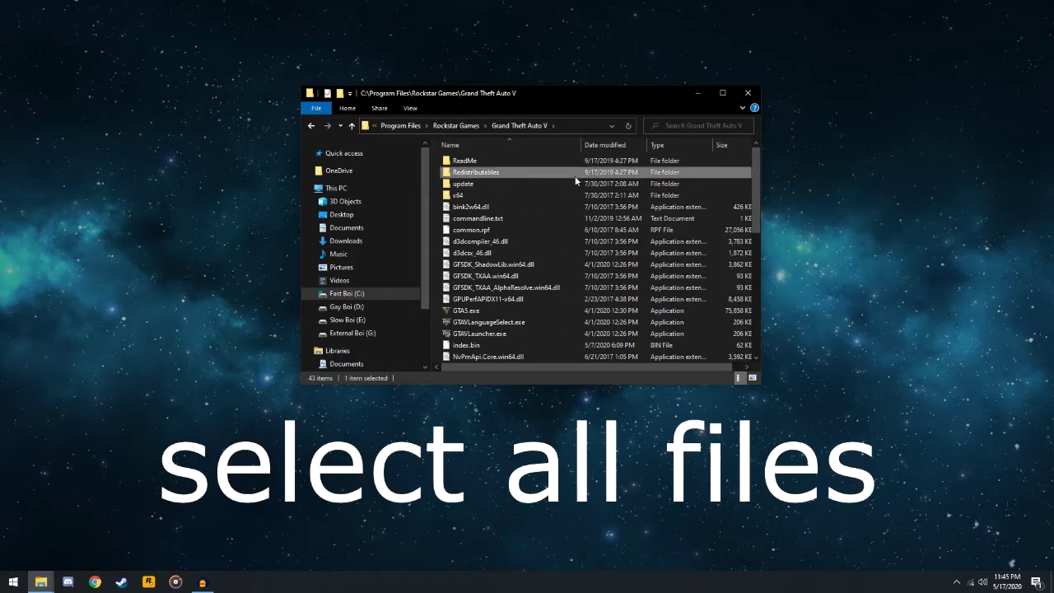
key(ctrl+a)
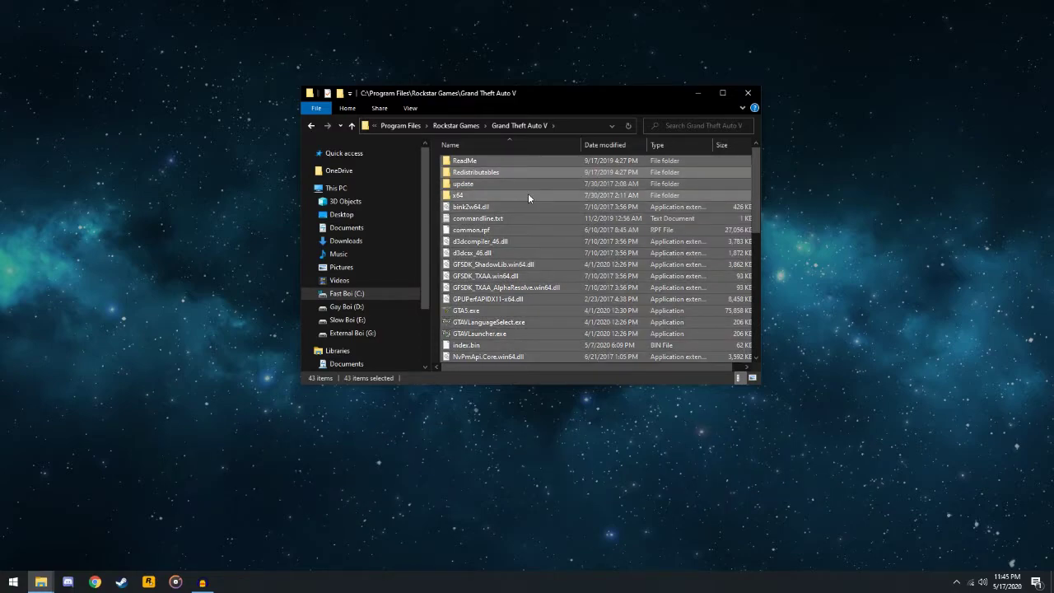
right_click(528, 193)
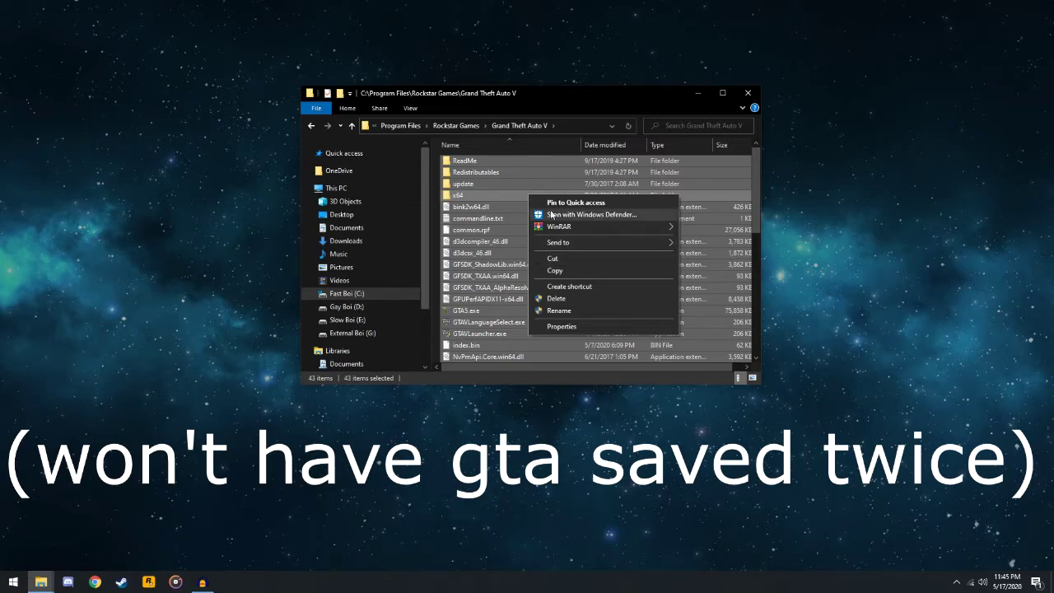
click(565, 270)
click(310, 128)
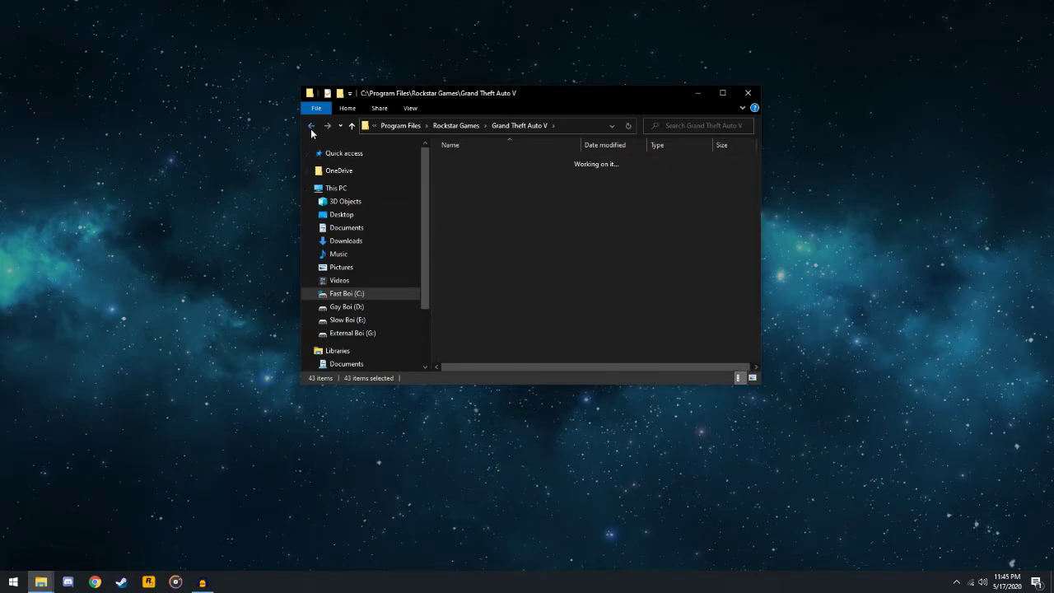
Paste the copied game files into GTAV EPIC GAMES\GTAV and reopen Epic Games Launcher from the tray.
click(522, 172)
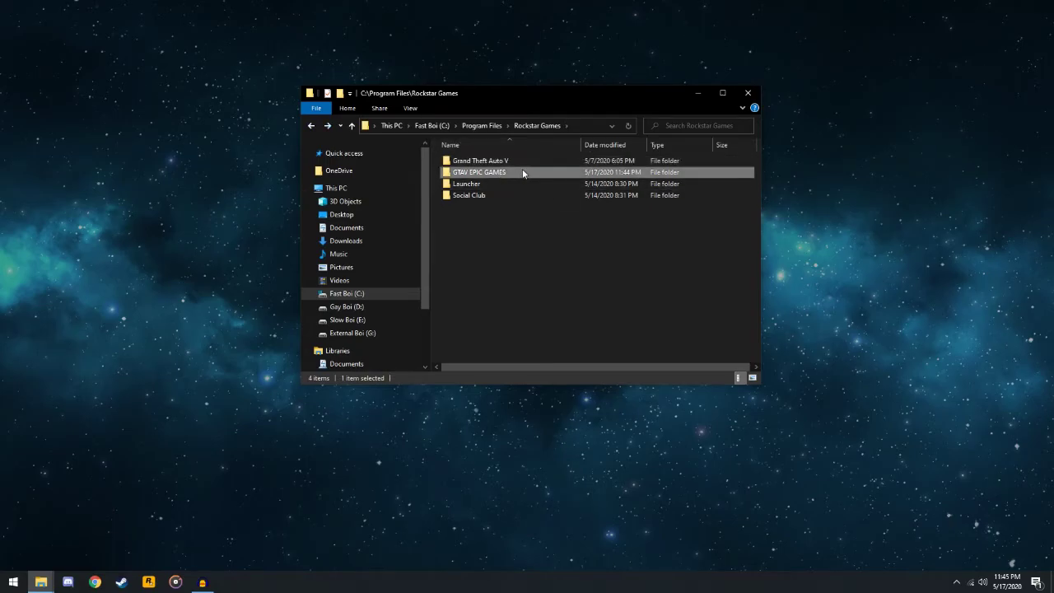
double_click(521, 172)
double_click(502, 162)
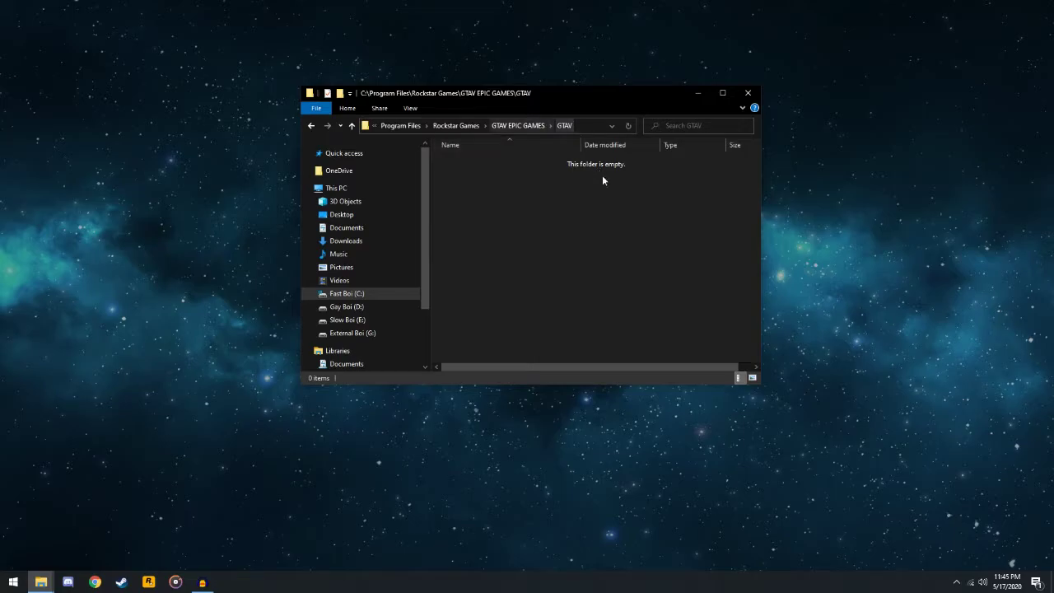
right_click(534, 188)
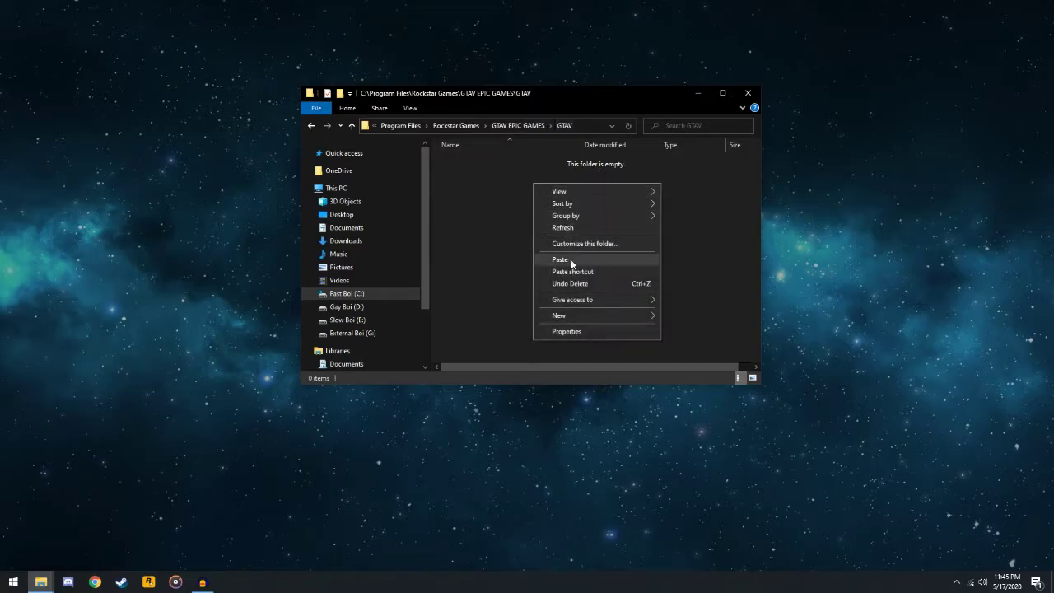
click(572, 265)
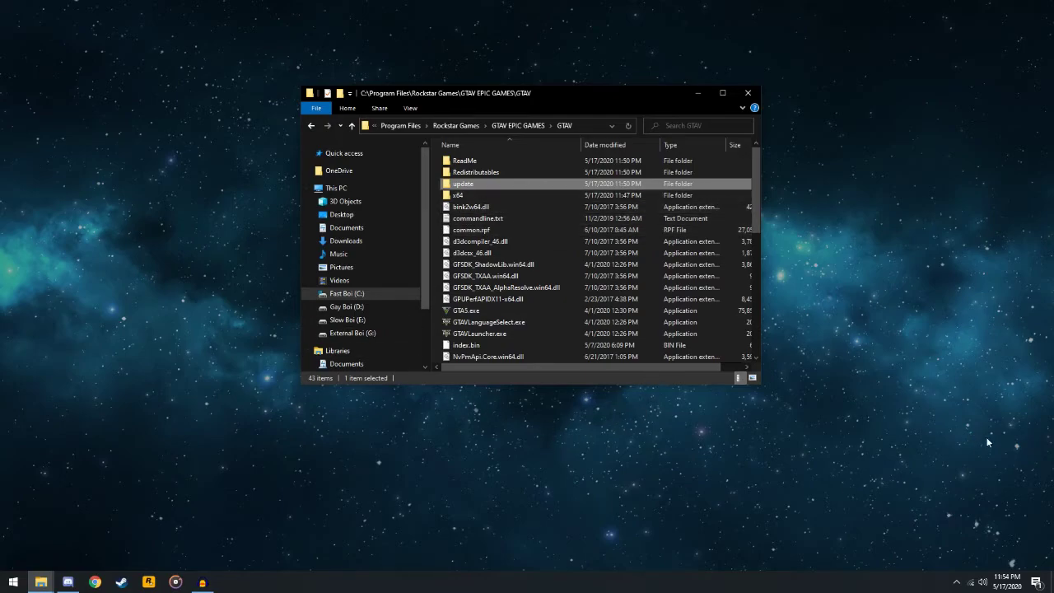
click(955, 582)
click(958, 517)
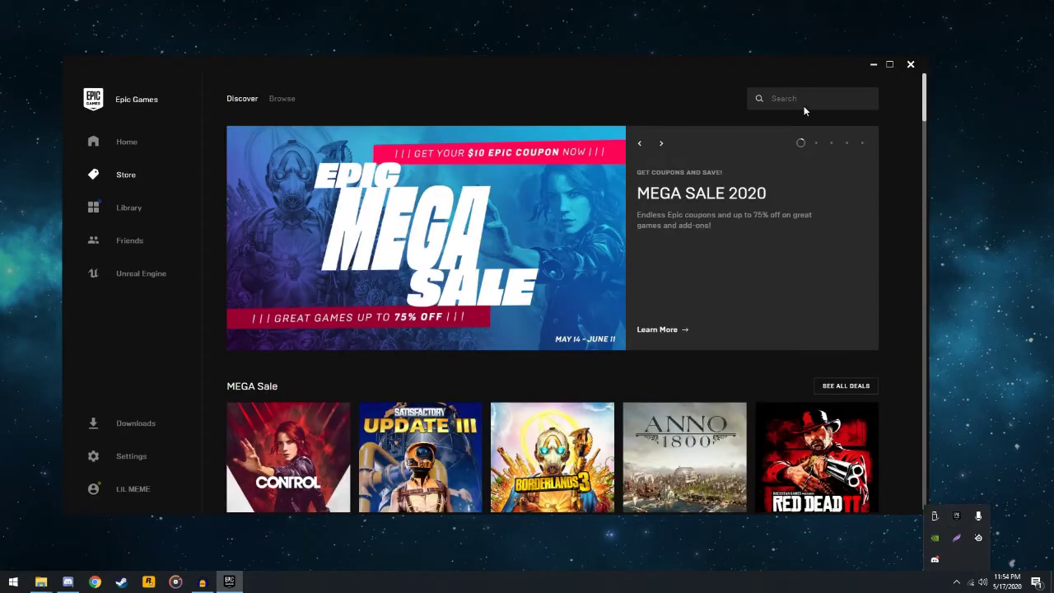
In the Library, resume Grand Theft Auto V so it verifies and becomes ready to Launch.
click(99, 206)
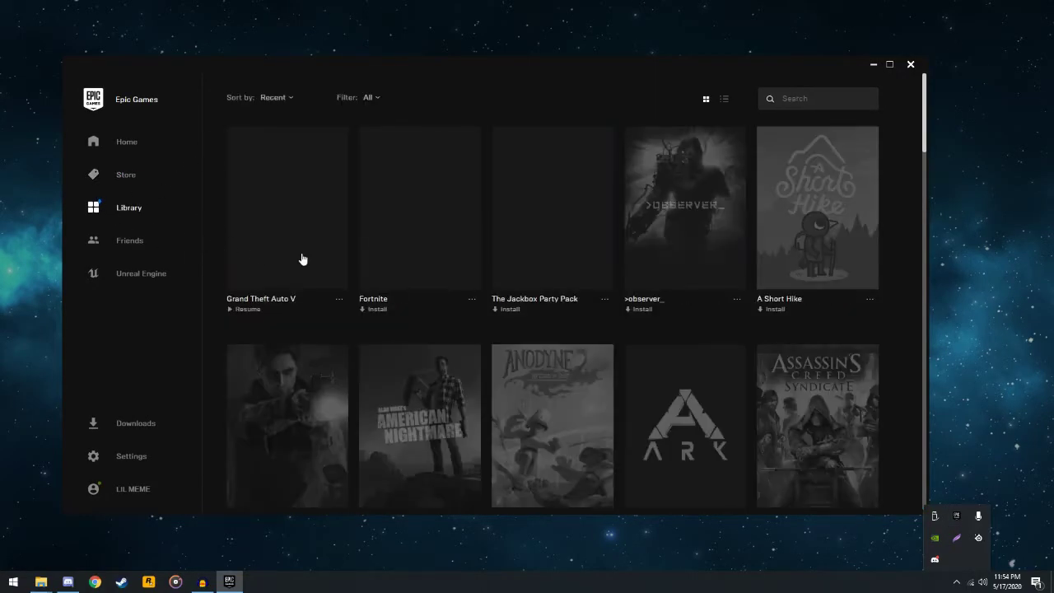
click(272, 257)
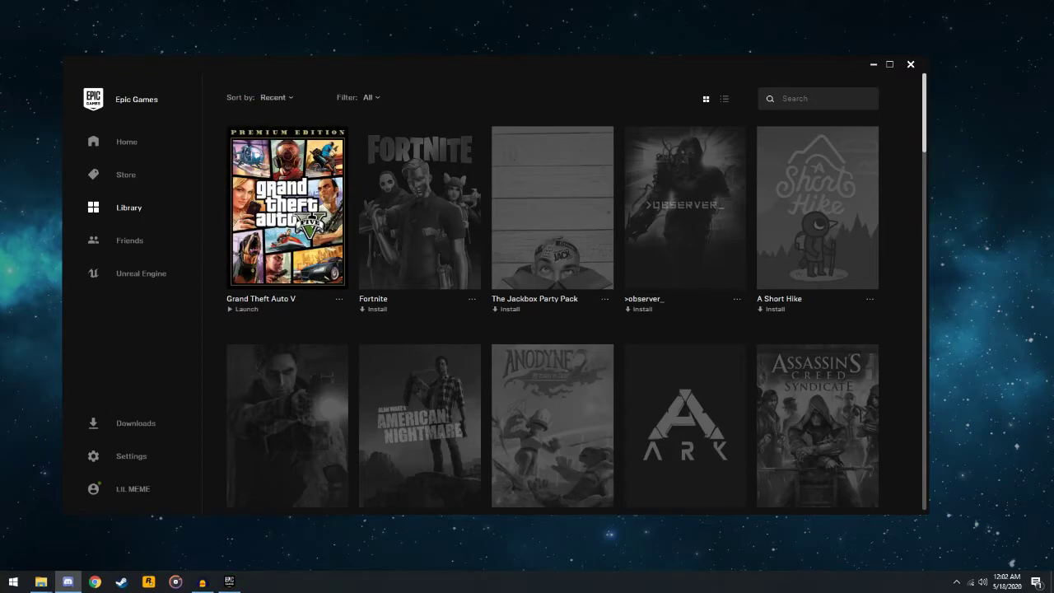
Launch Grand Theft Auto V, allow its permission prompt, and close the Rockstar Games Services window.
click(329, 241)
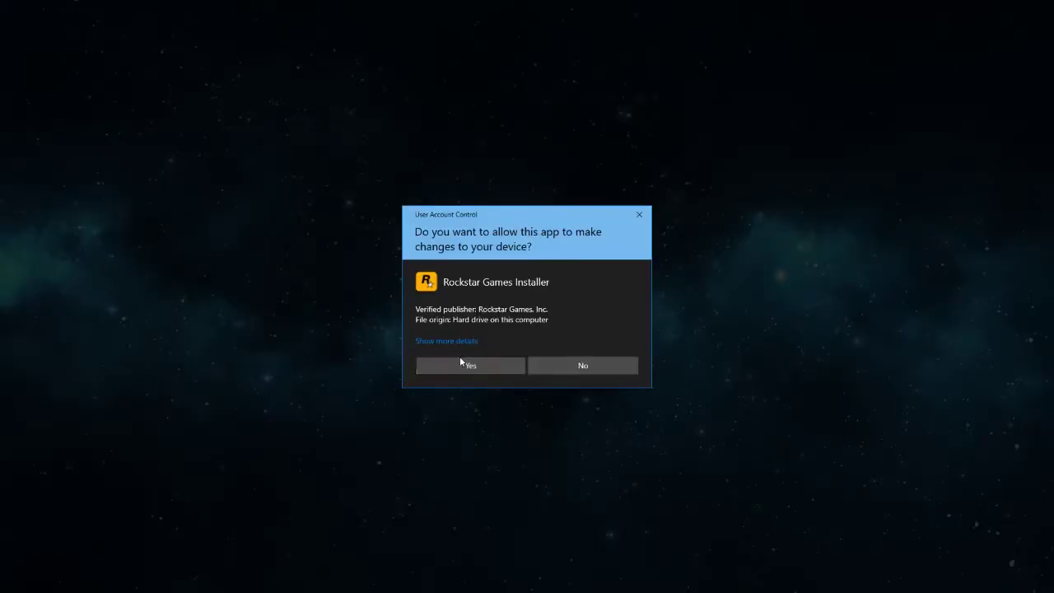
click(463, 364)
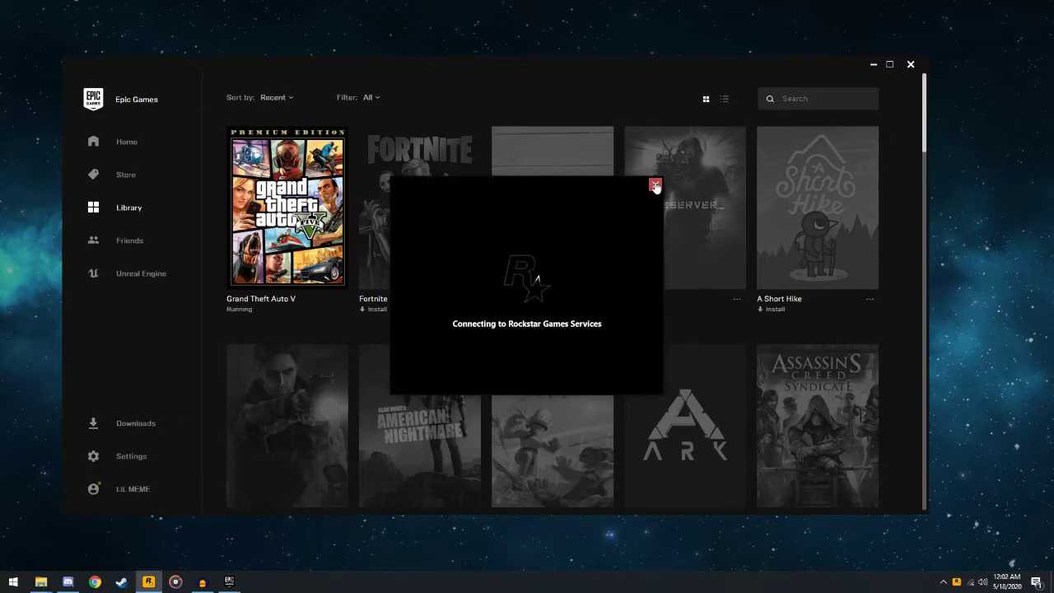
click(655, 184)
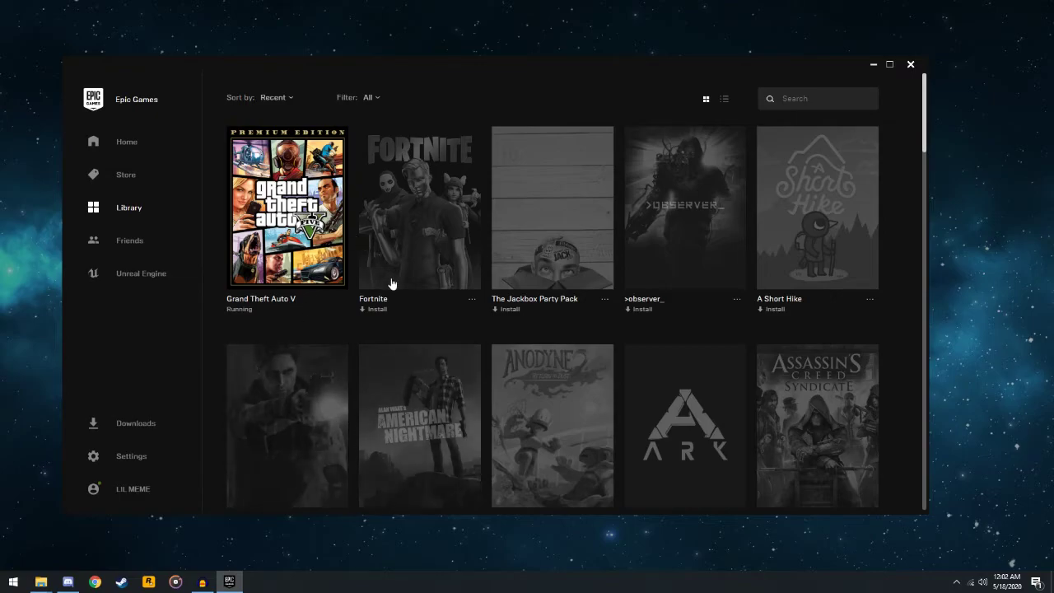
Inspect the GTAV EPIC GAMES and Grand Theft Auto V folders, ending back in Rockstar Games.
mouse_move(40, 582)
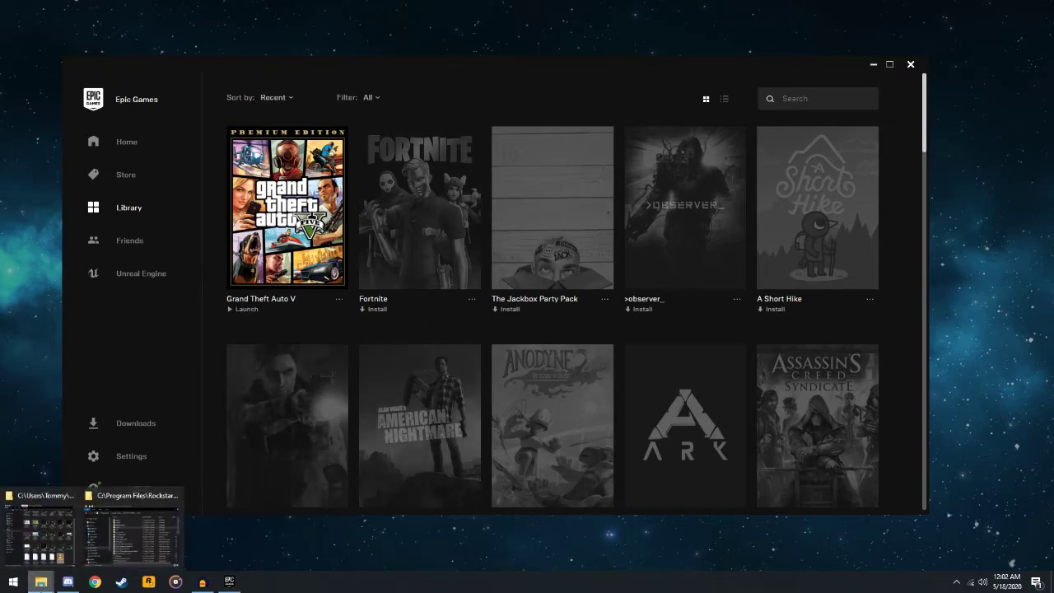
click(124, 538)
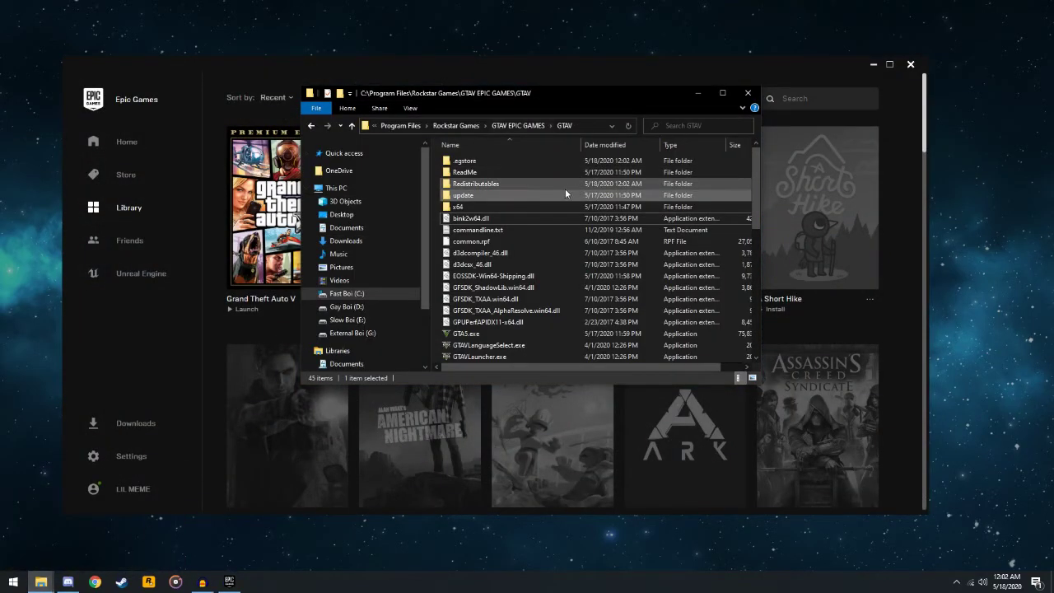
click(510, 124)
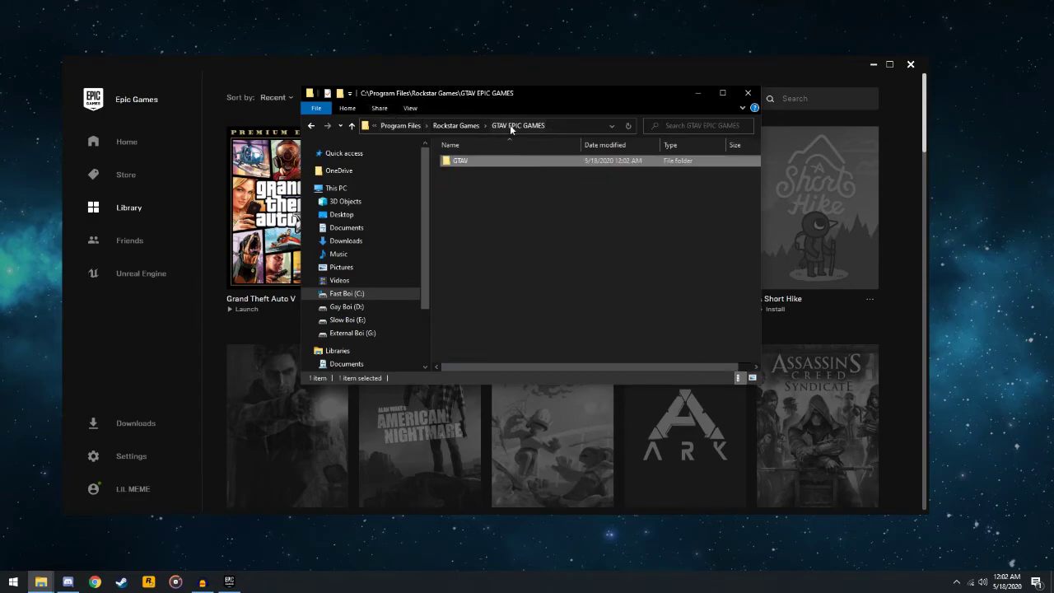
click(466, 126)
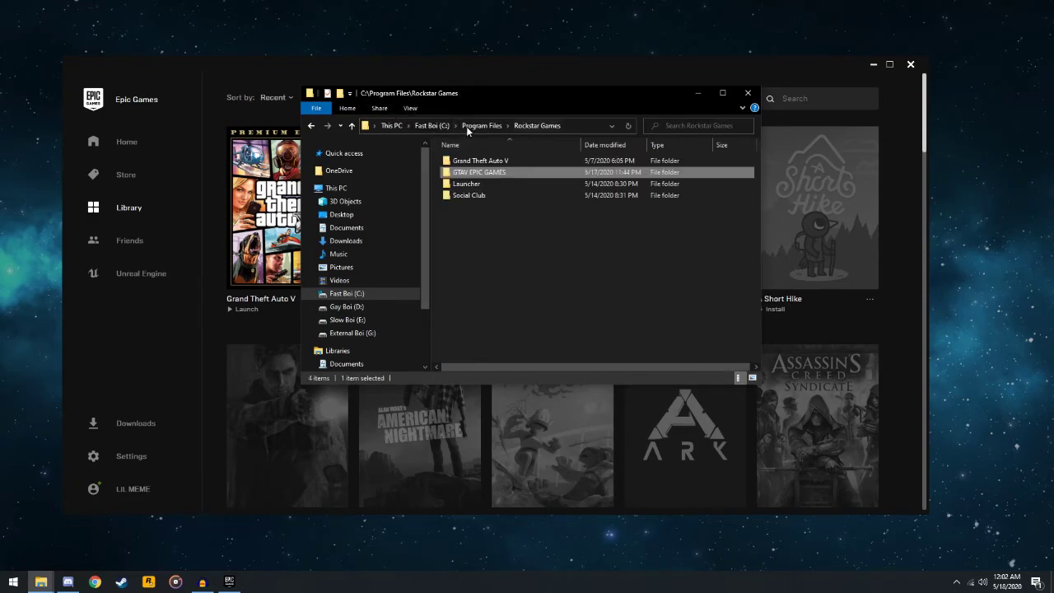
double_click(491, 163)
click(652, 171)
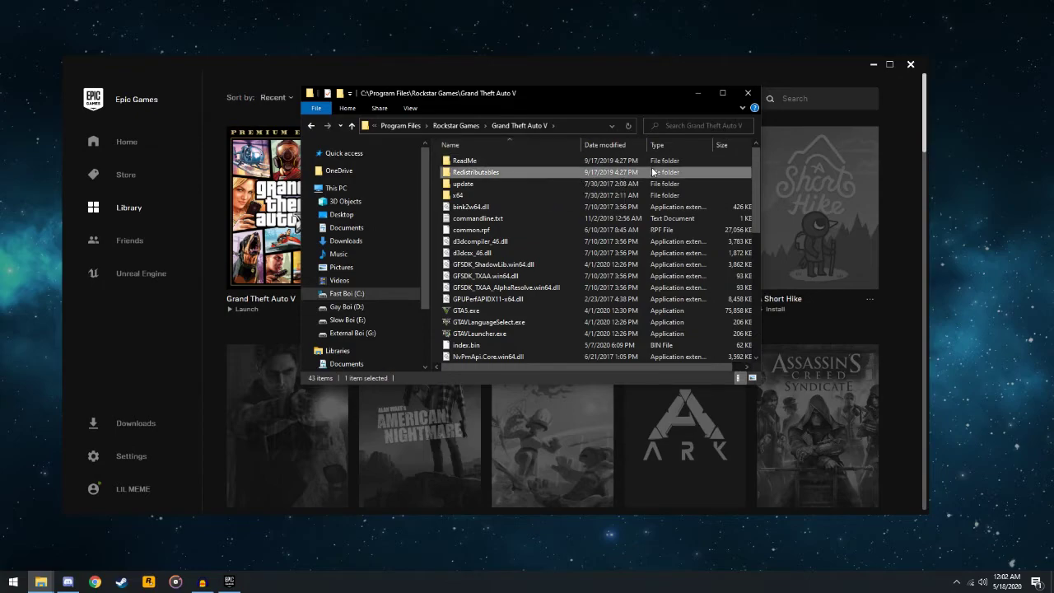
click(457, 125)
right_click(493, 162)
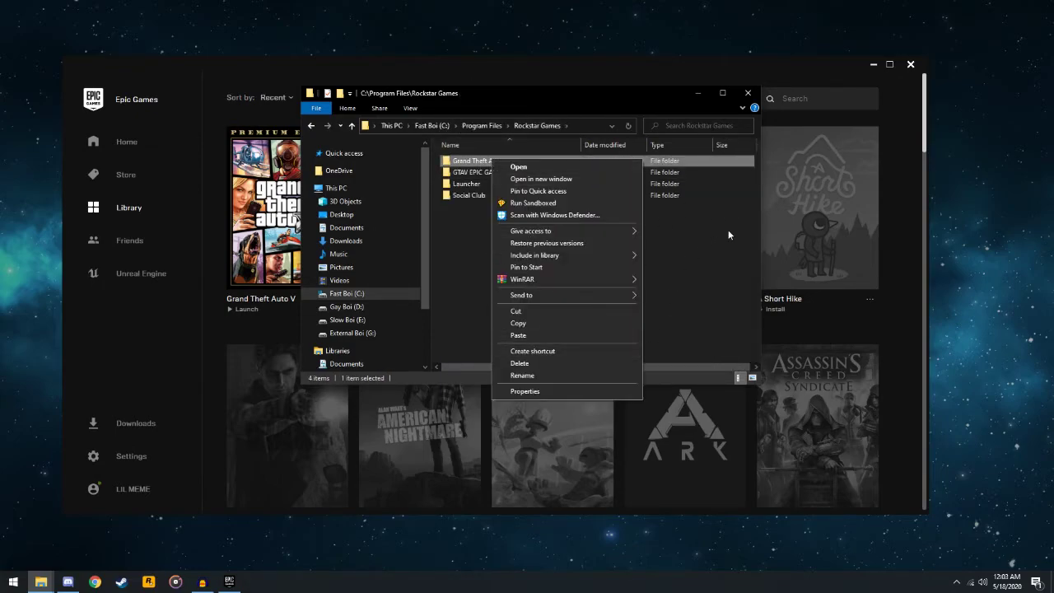
click(716, 247)
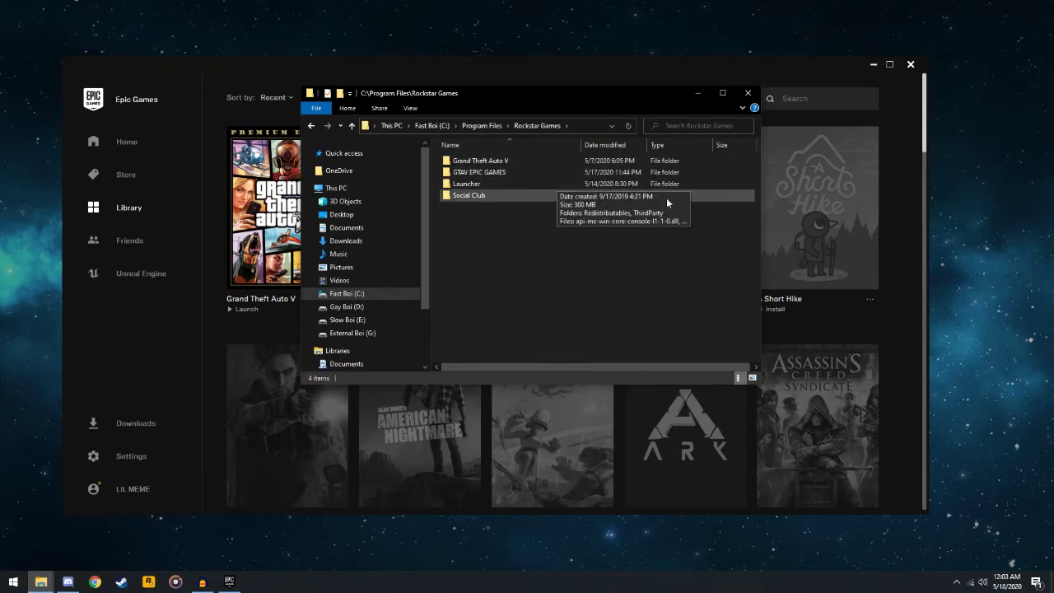
click(747, 93)
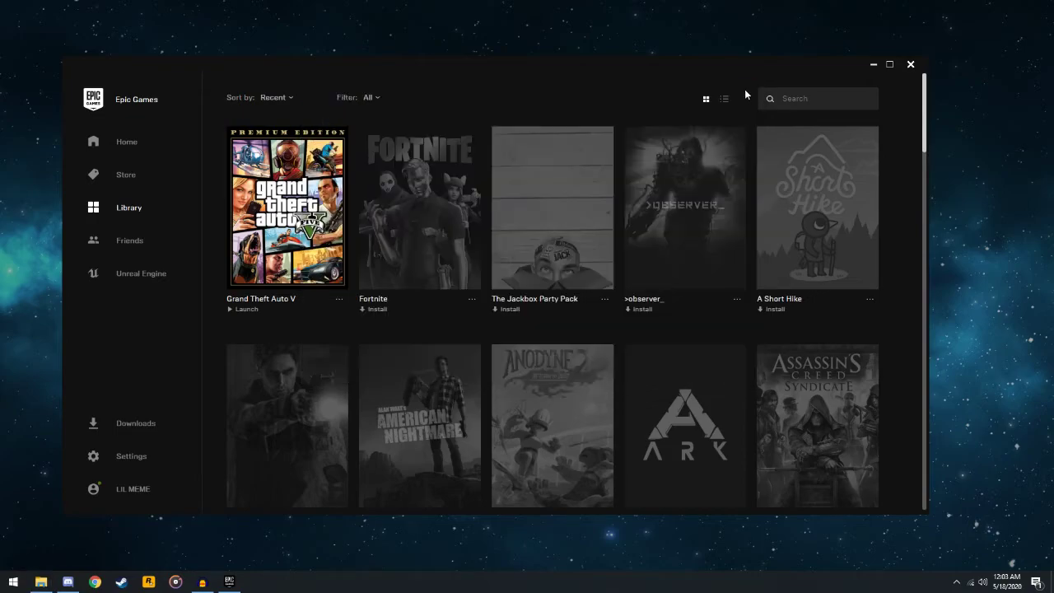